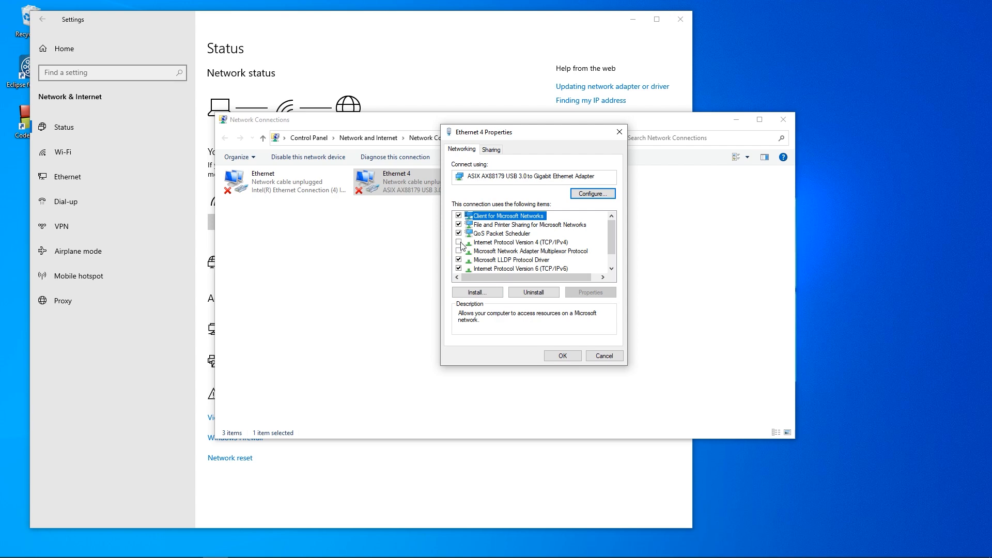
Enable Internet Protocol Version 4 on the Ethernet 4 adapter and switch its IPv4 properties to a manually specified IP address.
click(459, 243)
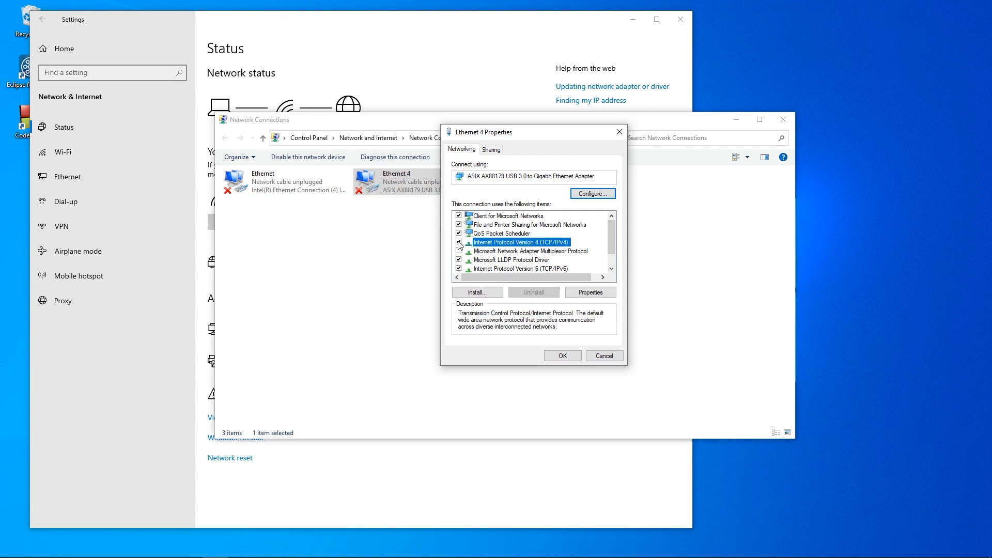
click(588, 293)
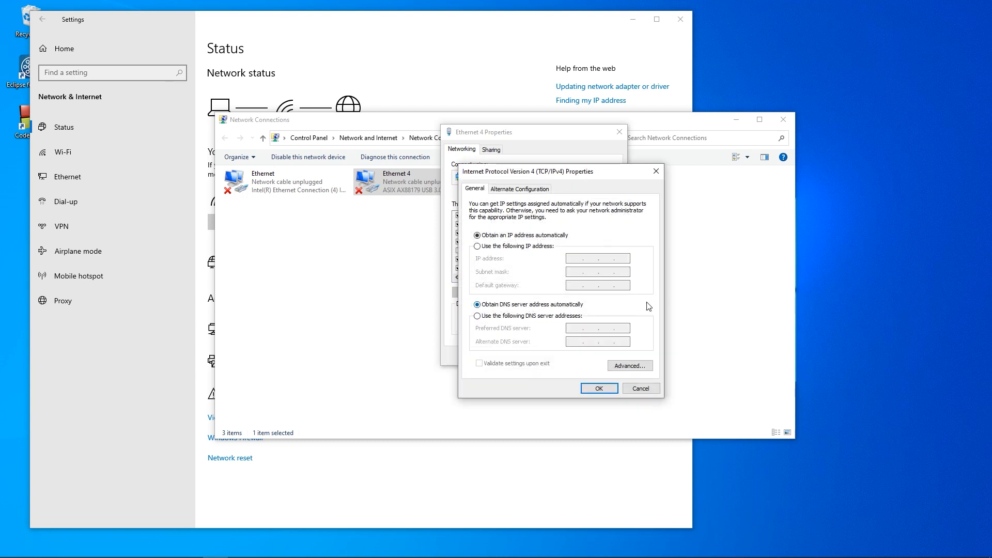
click(824, 254)
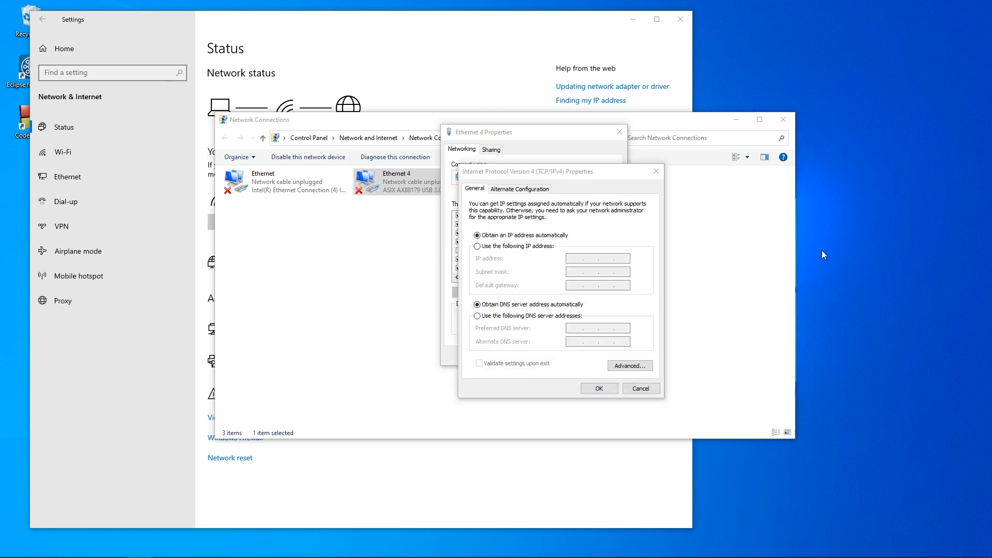
click(477, 247)
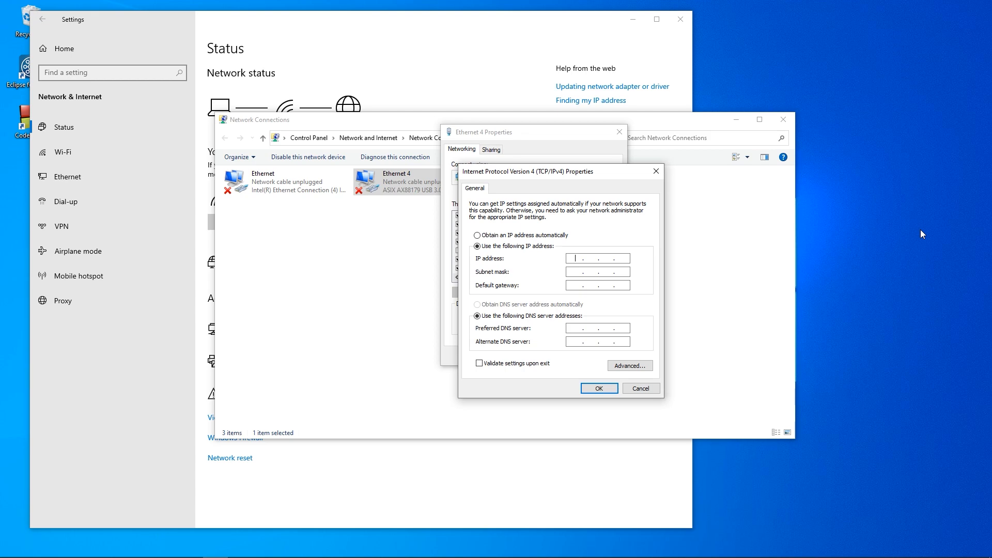
Set the adapter's IP address to 172.20.230.1 with the automatically filled subnet mask, apply it and close the network windows.
text(172 . 20 . 230 . 1)
click(578, 272)
click(598, 388)
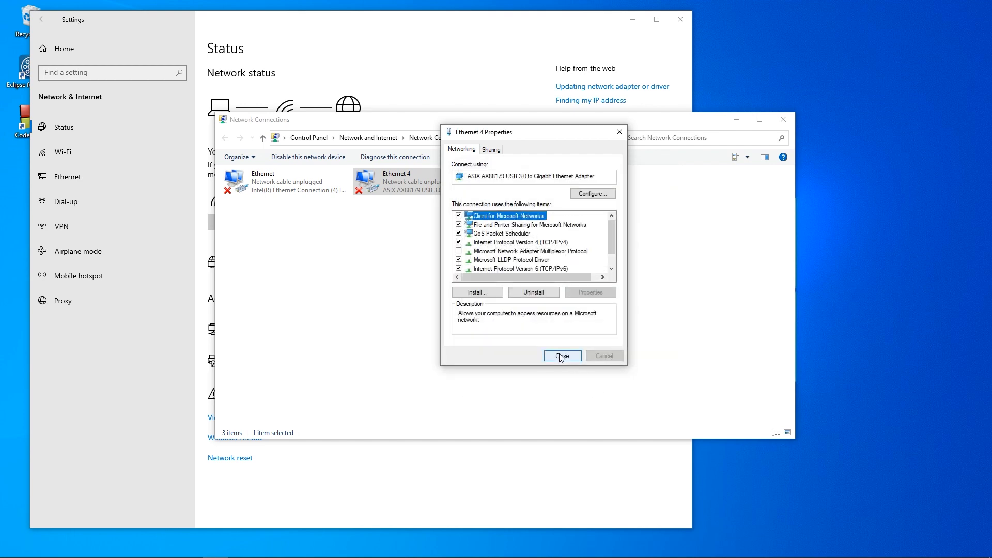
click(561, 357)
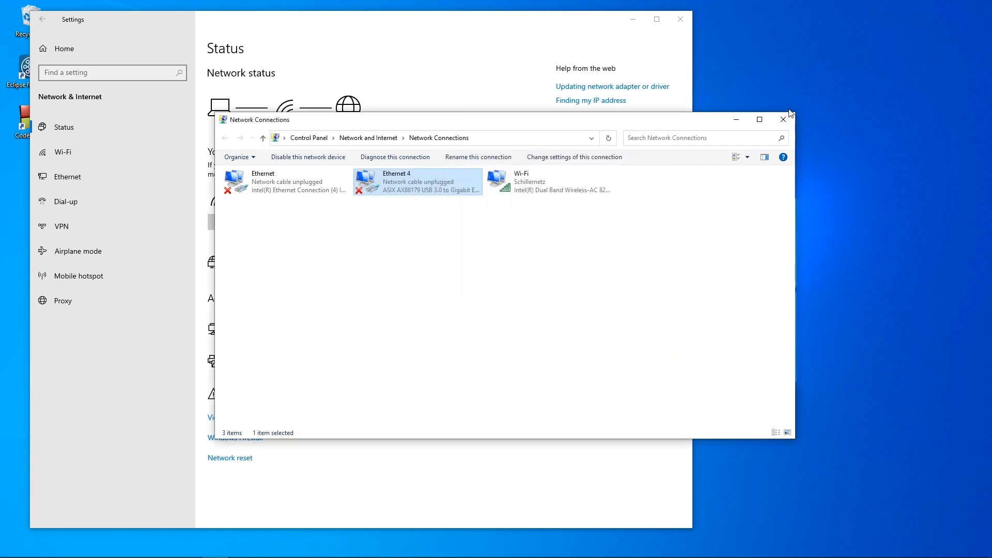
click(782, 121)
click(685, 20)
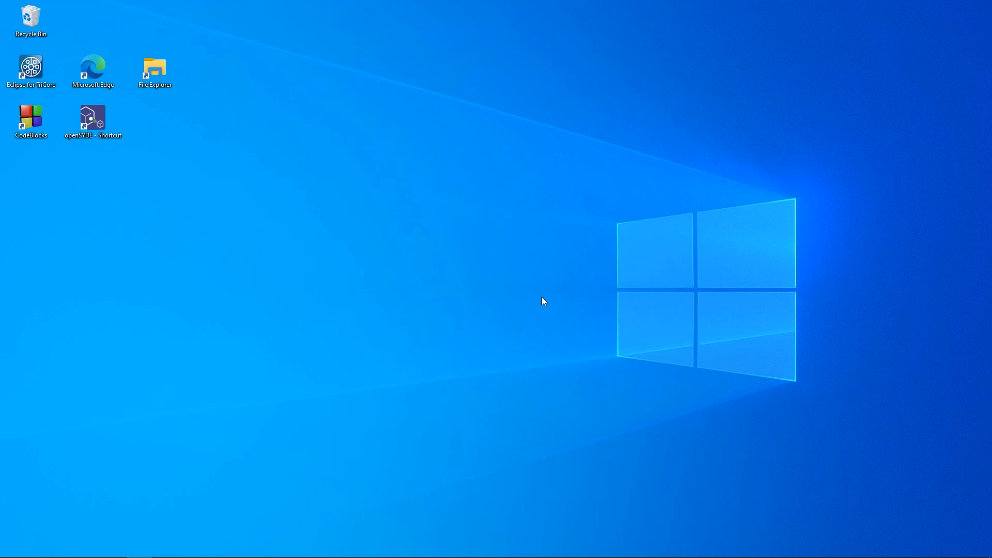
Test the connection to the controller by pinging 172.20.230.120 from a Command Prompt, and close the prompt.
key(super)
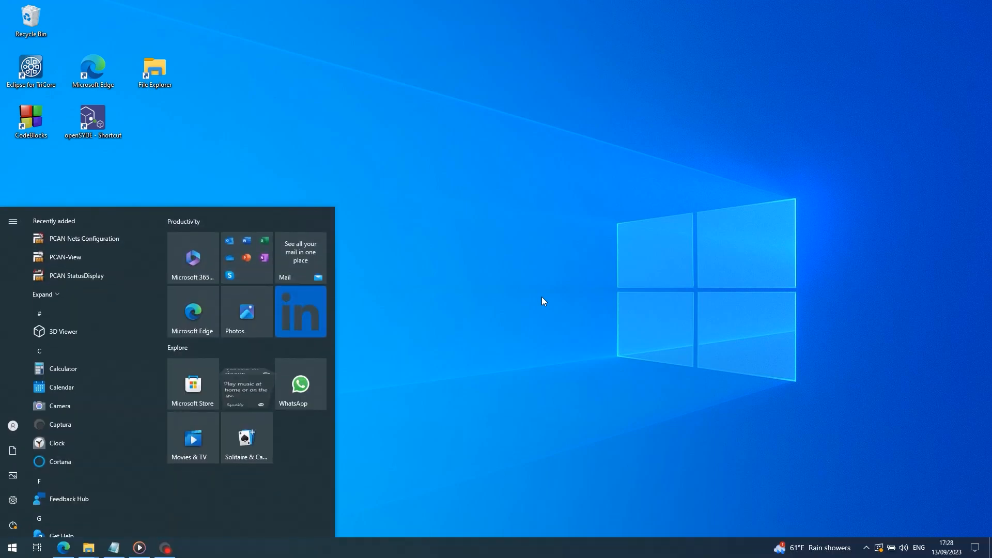
text(cmd)
key(Return)
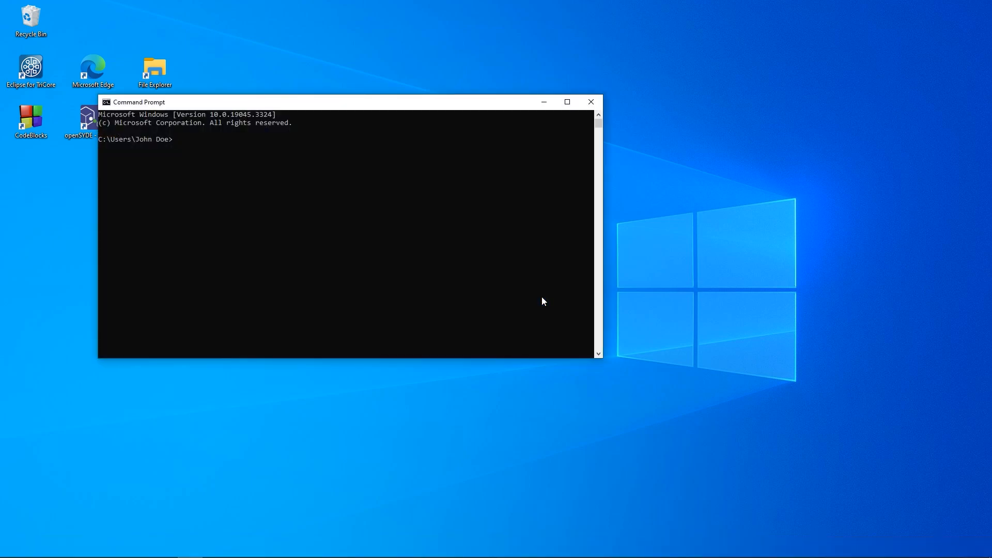
text(ping)
text(172.20.230.120)
key(Return)
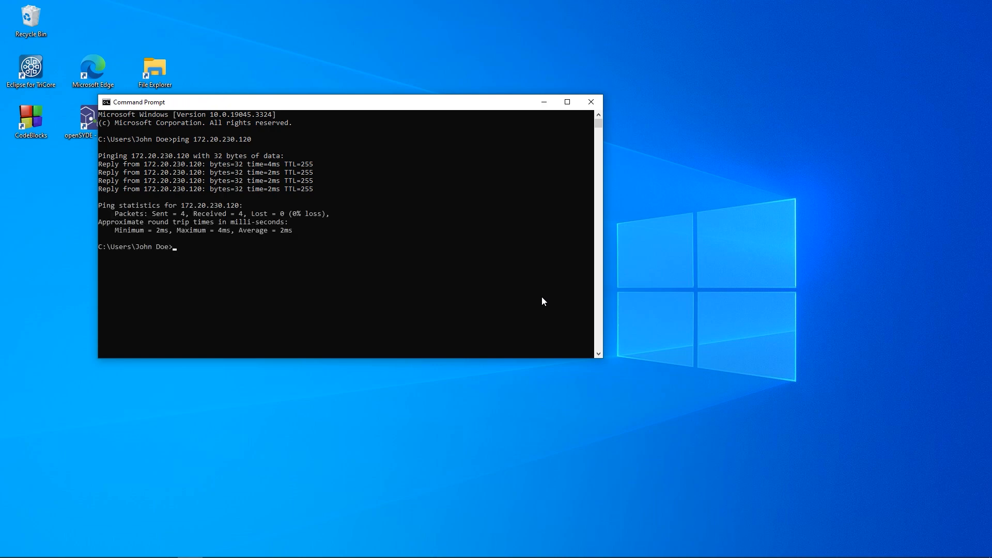
key(alt+F4)
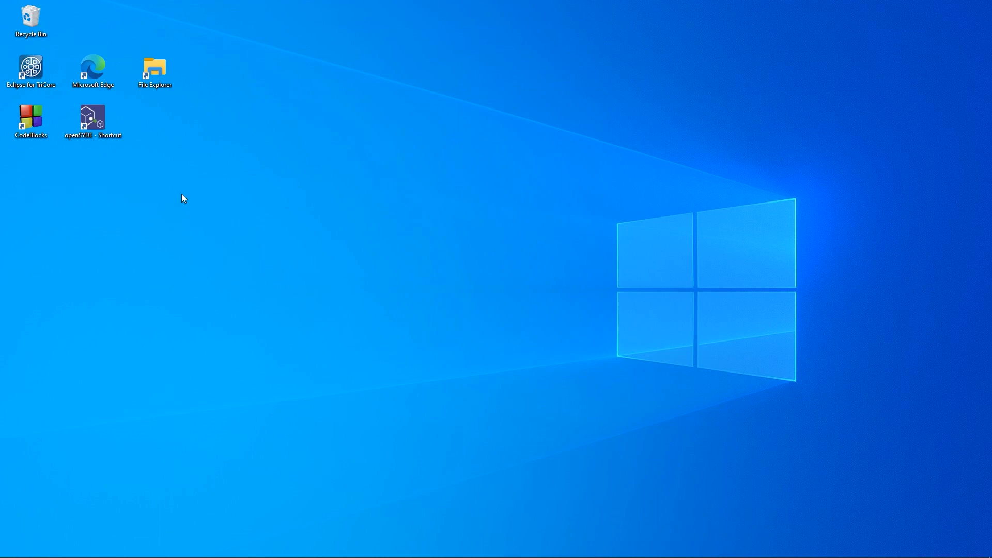
Switch to openSYDE and open the recent project ESX-3CS Example.
click(100, 119)
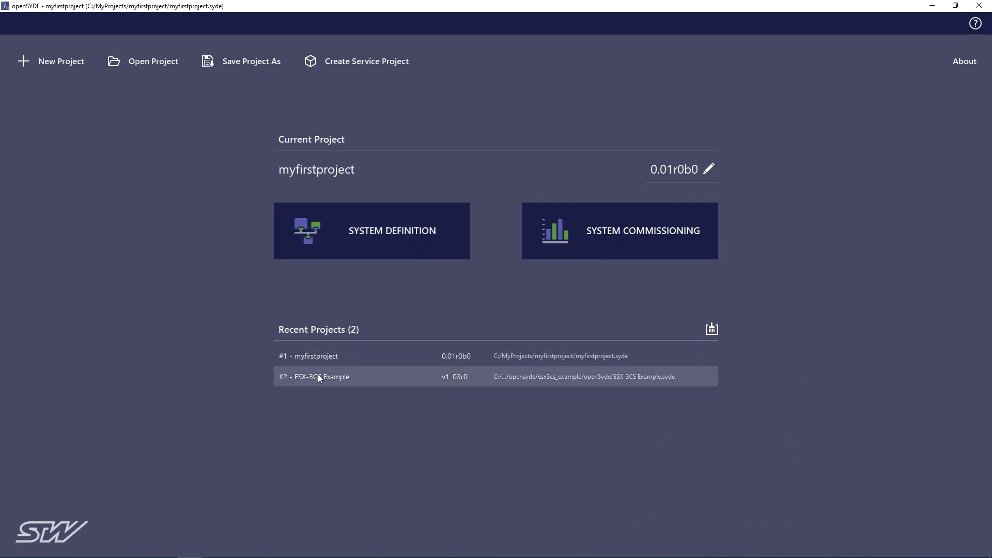
mouse_move(318, 378)
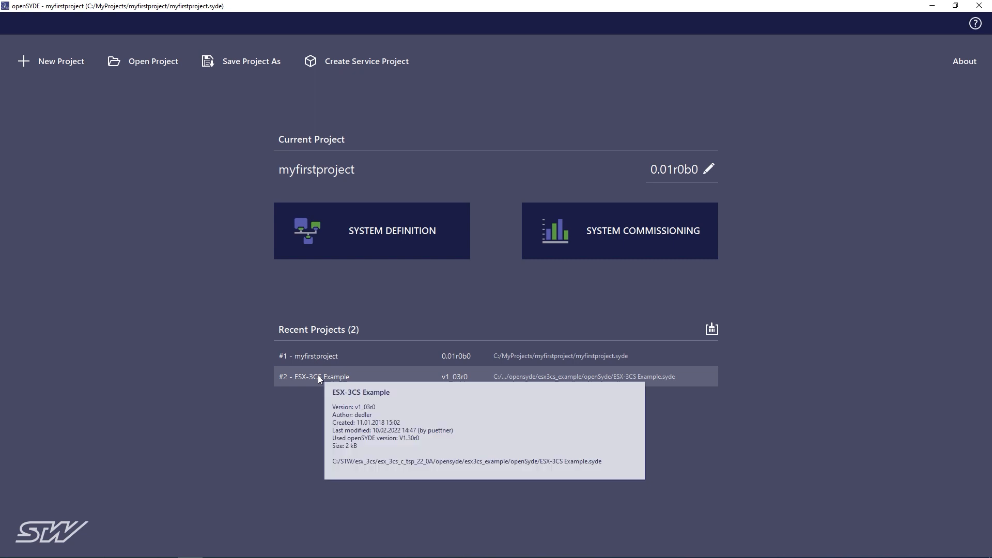
click(318, 376)
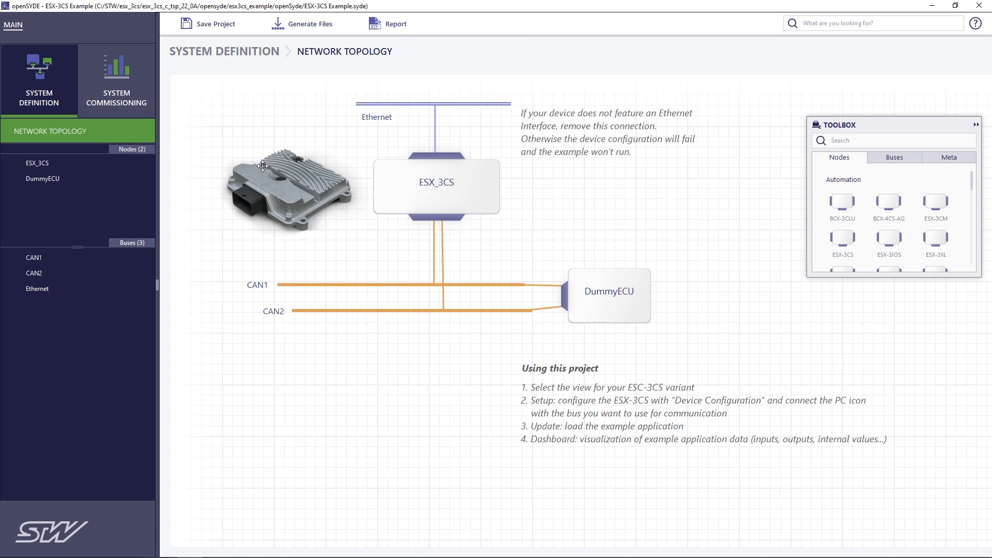
Show the setup of VIEW #1 - ETH in System Commissioning and check the client PC's link to the Ethernet bus.
click(120, 73)
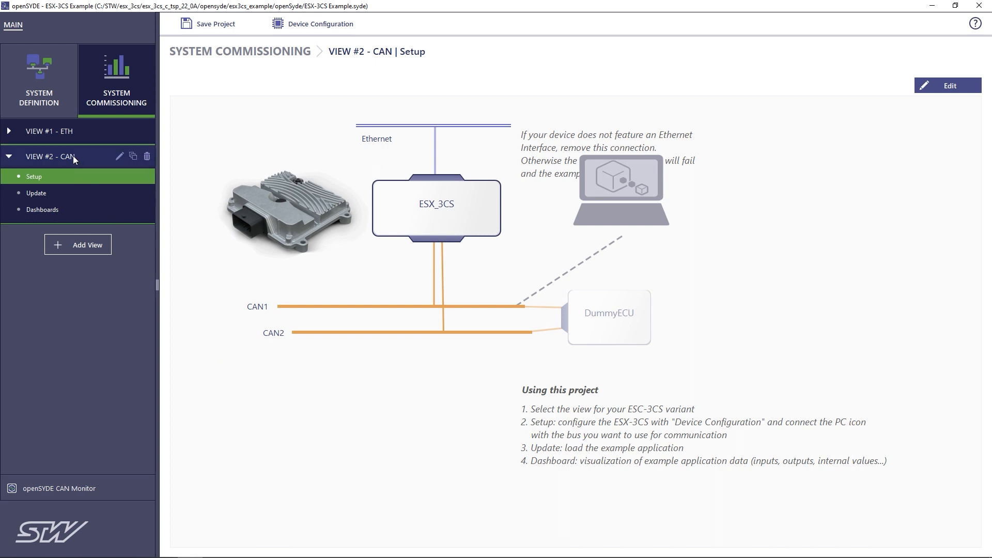
click(45, 132)
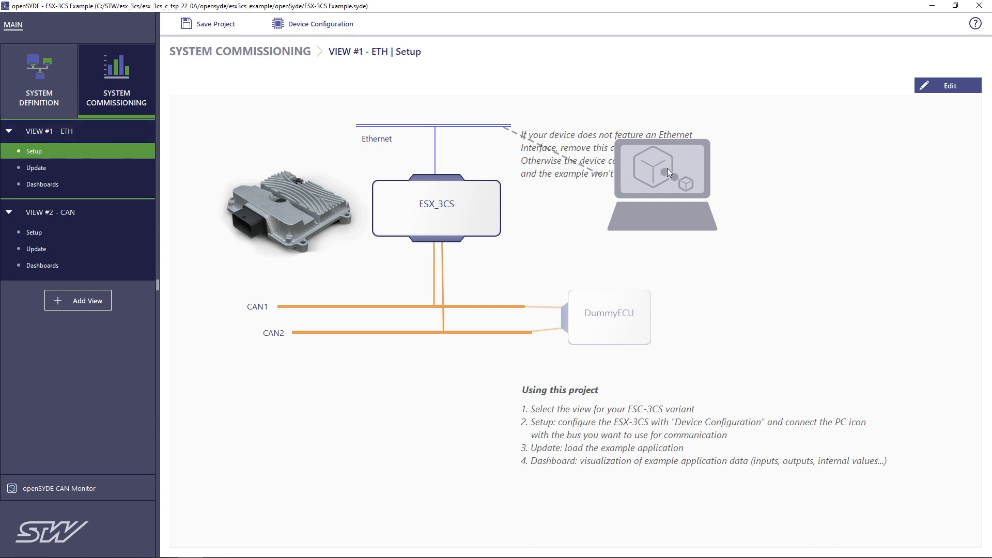
mouse_move(667, 168)
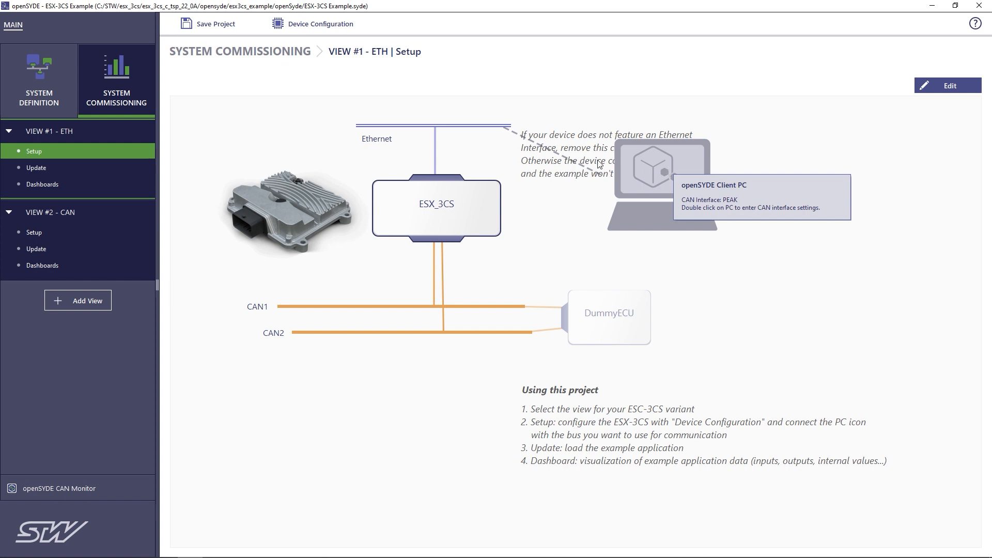
mouse_move(470, 128)
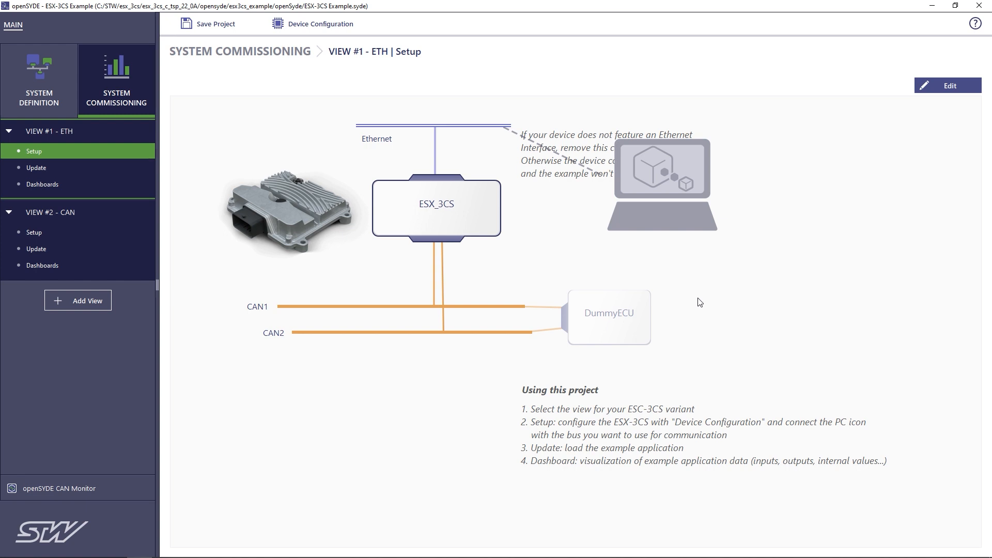
Start the Ethernet device configuration with a device scan, allowing openSYDE through the firewall on public networks.
click(313, 27)
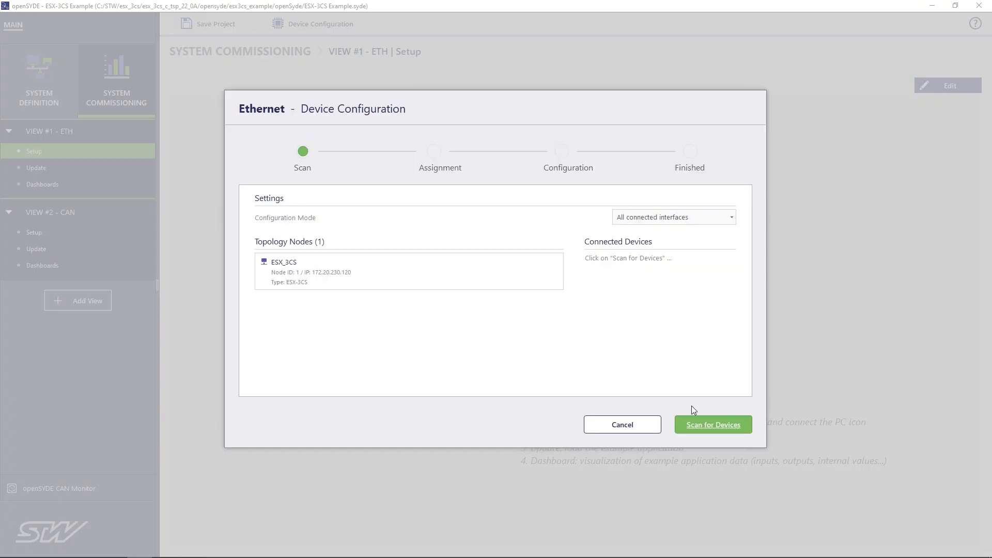
click(706, 425)
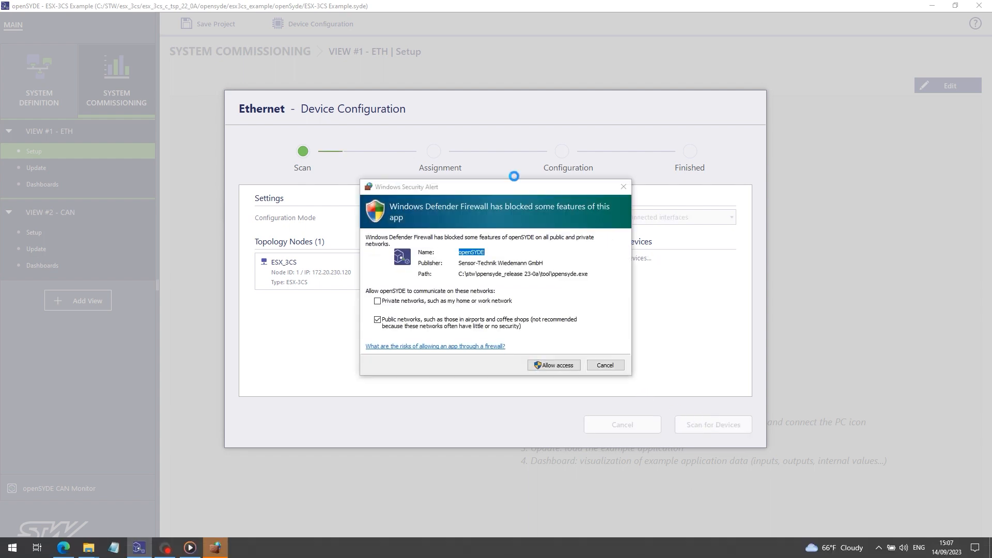
drag(549, 182, 519, 170)
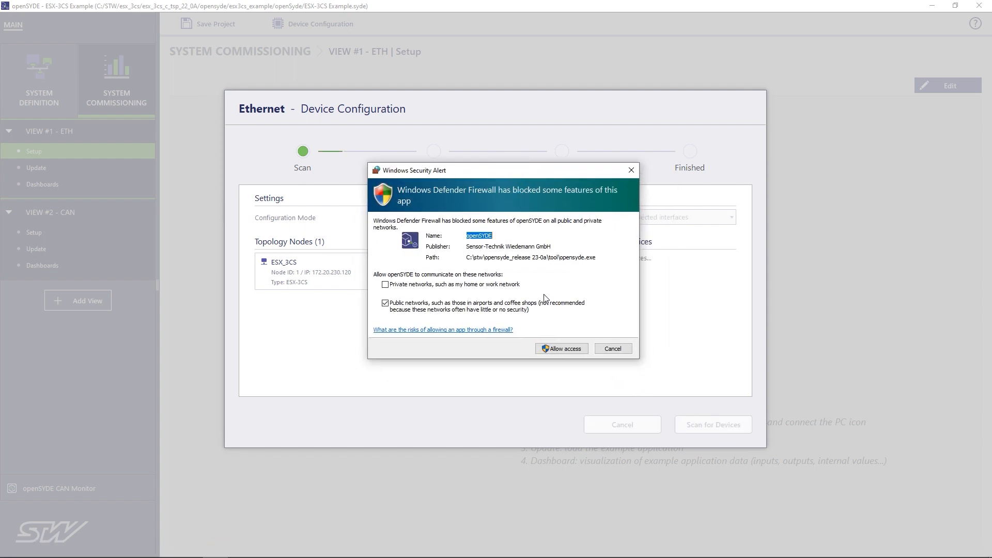
click(560, 351)
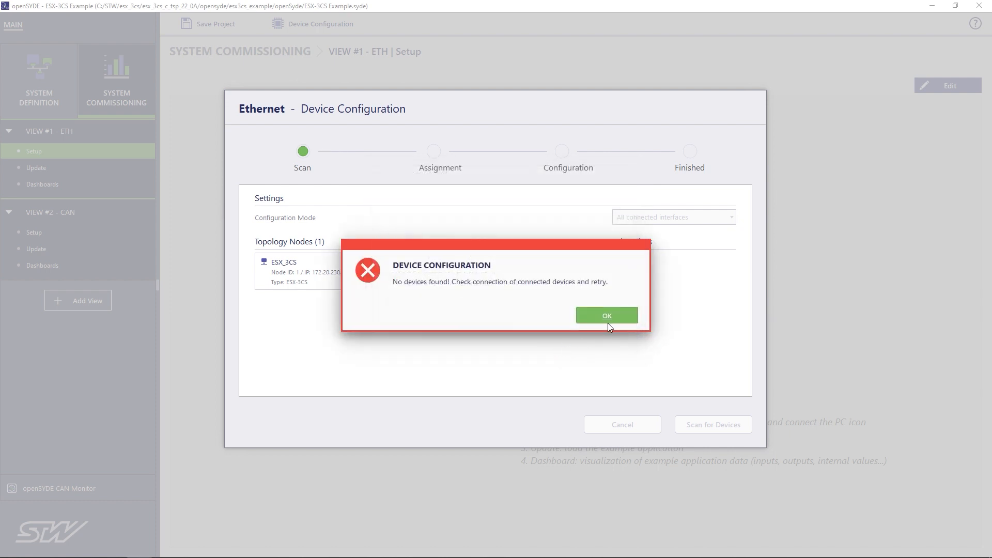
click(607, 315)
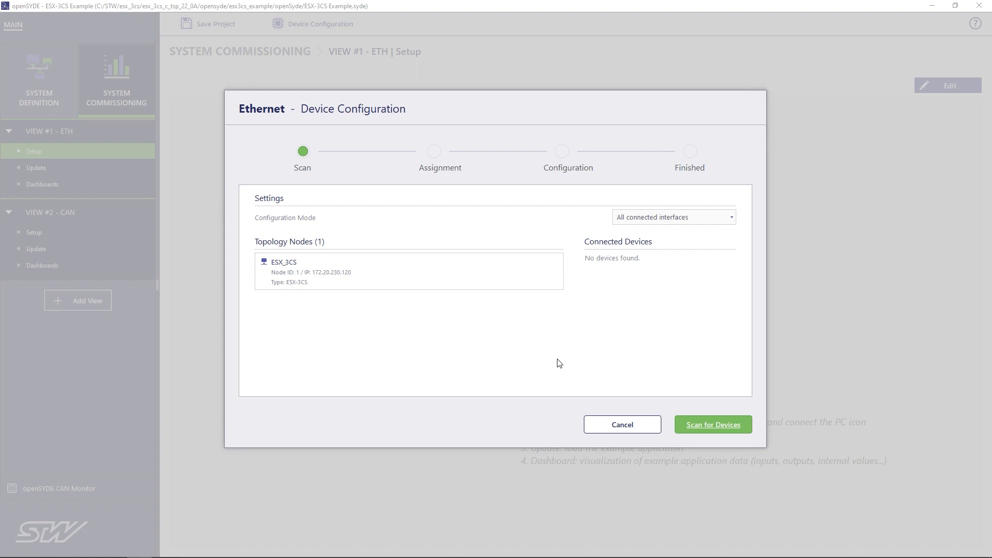
Rescan for devices, assign the connected device to the ESX_3CS topology node and run the device configuration to completion.
click(707, 424)
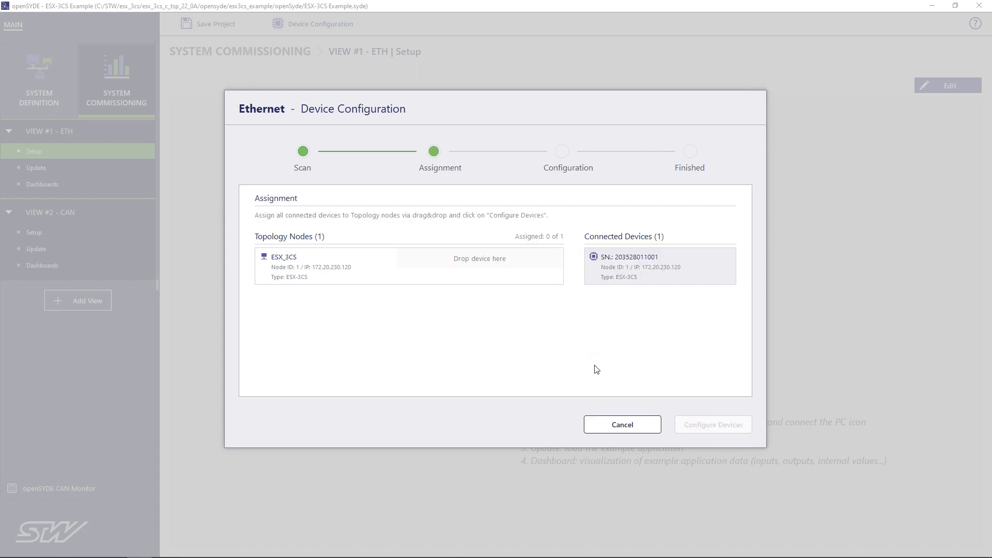
drag(631, 262, 505, 259)
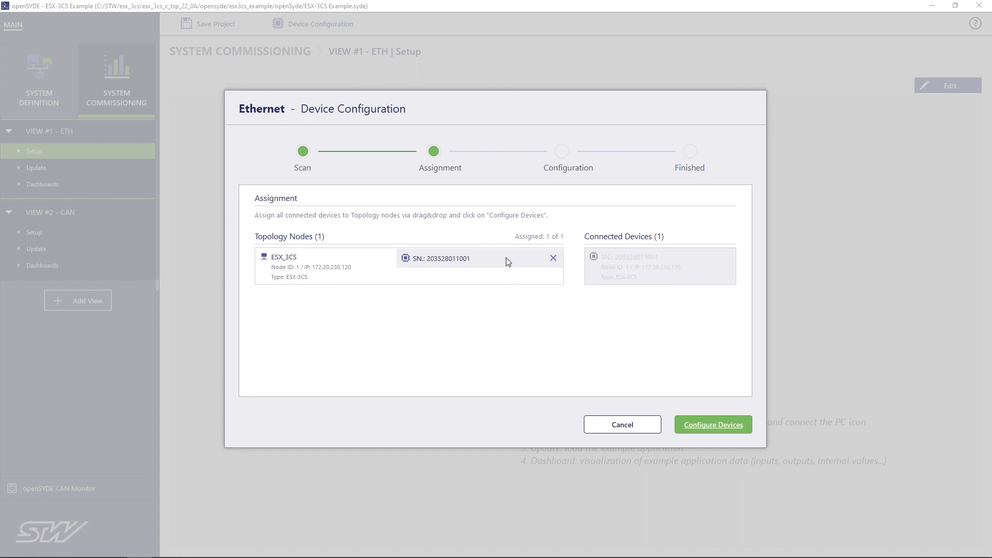
click(700, 422)
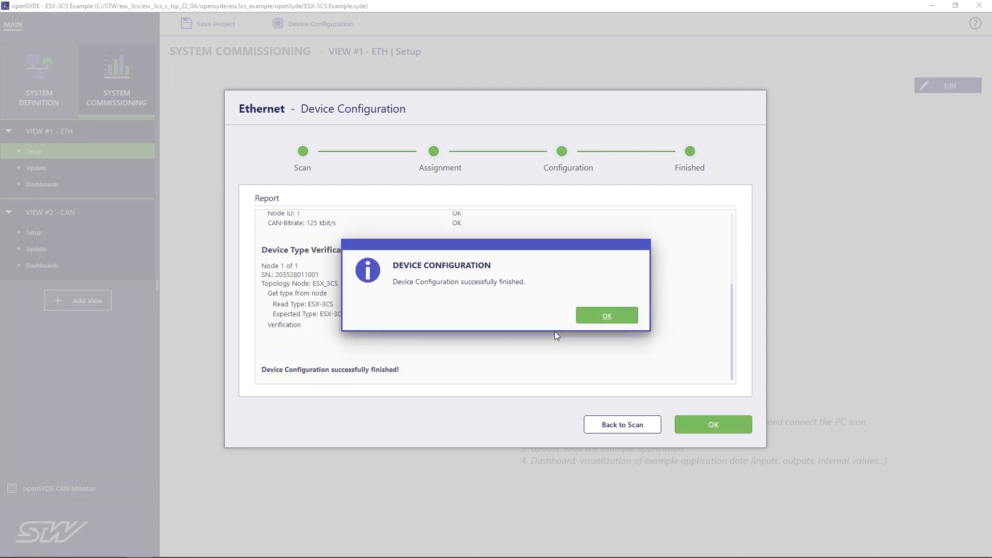
click(608, 316)
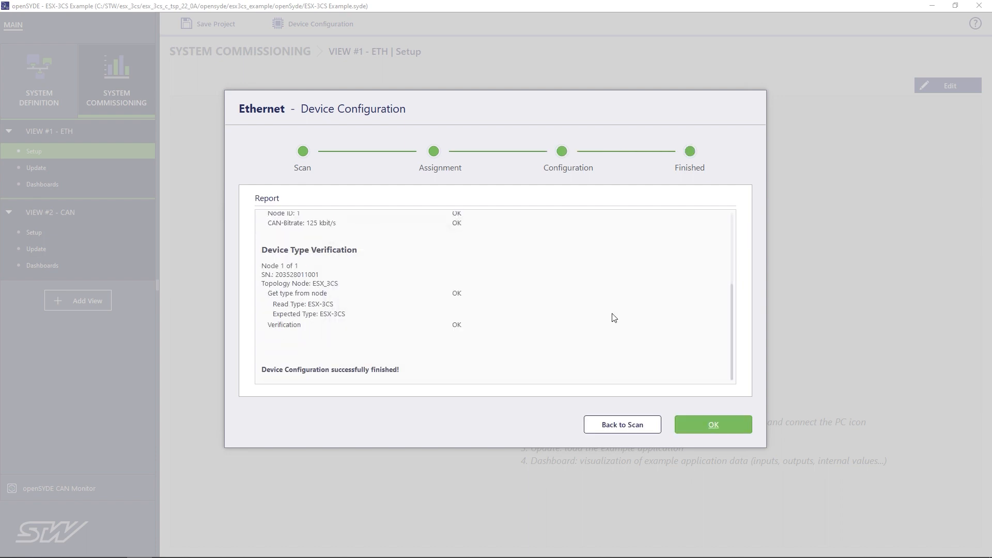
click(716, 424)
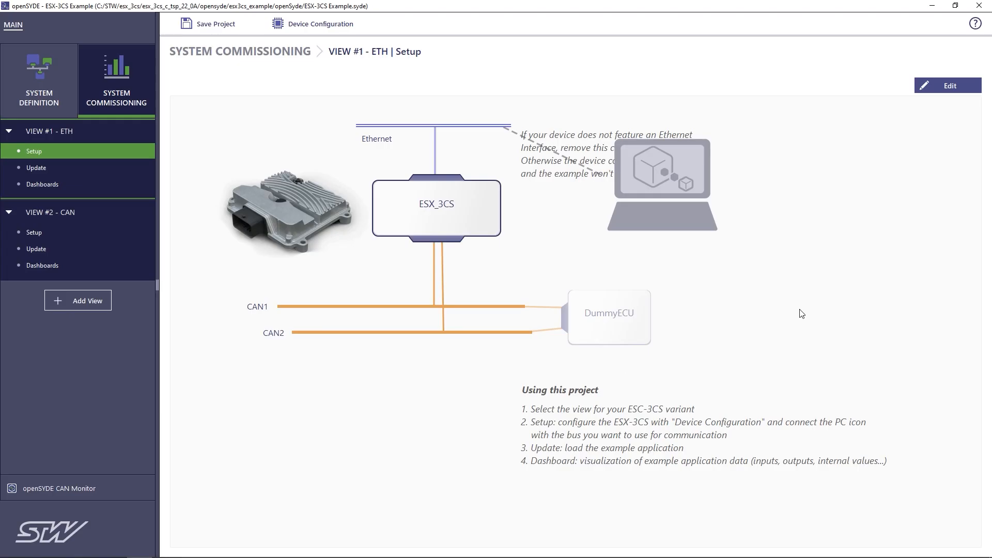
Load the ExampleApplication data block onto ESX_3CS through a system update in VIEW #1 - ETH, and exit update mode.
click(35, 167)
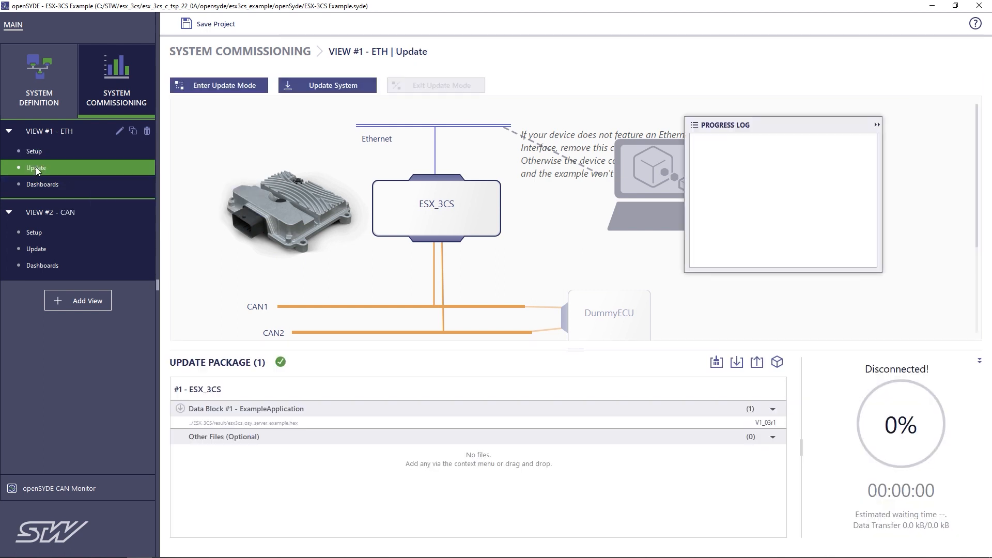
click(223, 89)
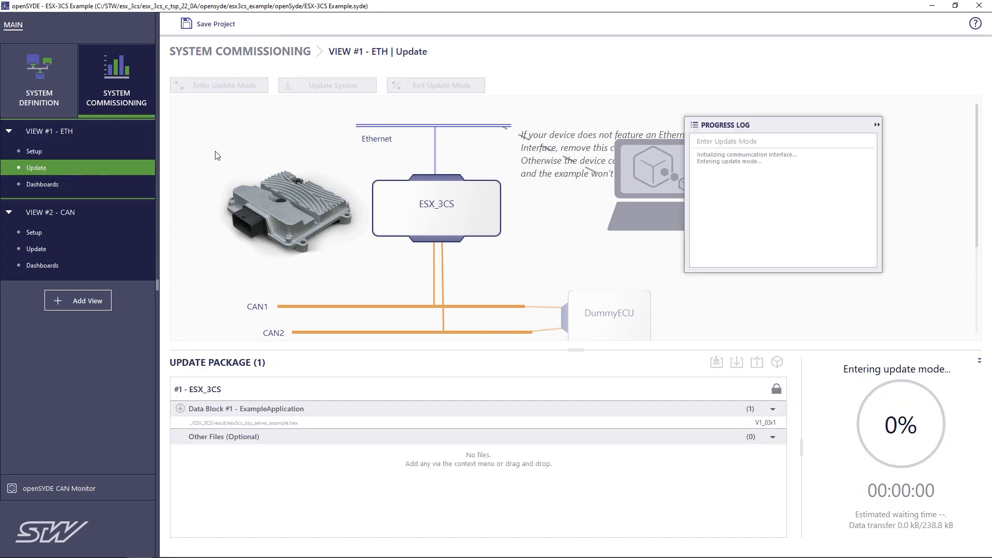
click(322, 82)
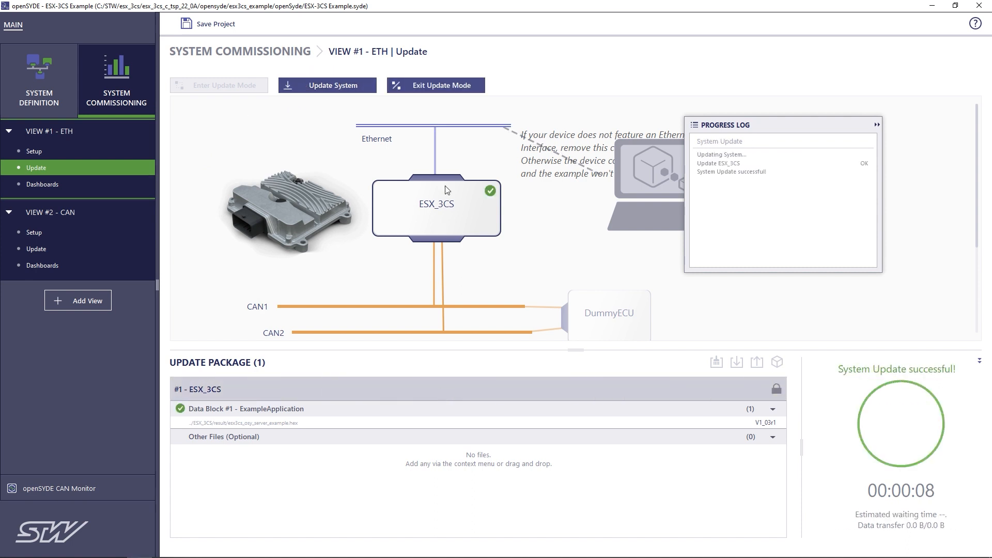
click(442, 86)
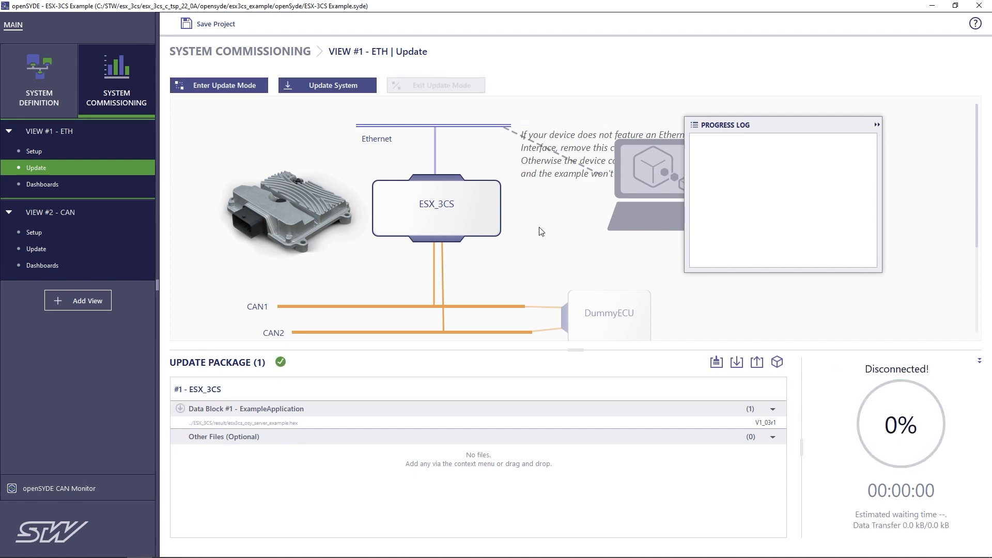
Open the dashboards of VIEW #1 - ETH and set them online.
click(48, 184)
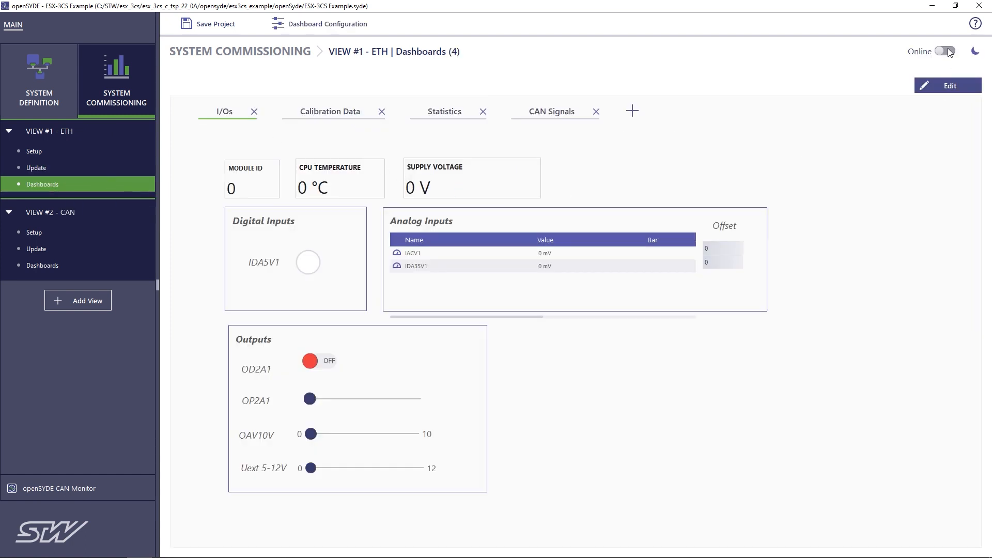
click(946, 50)
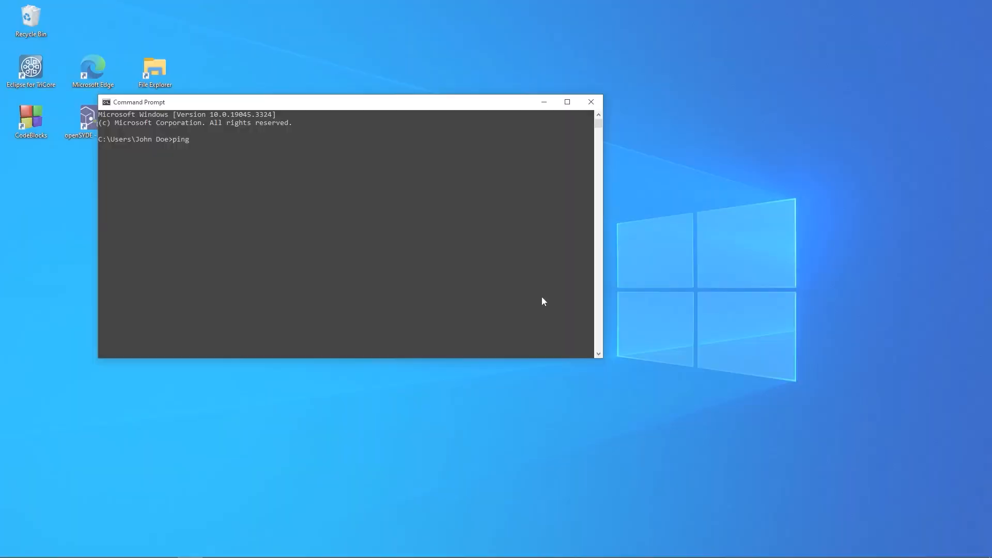
text(172.20.230.120)
key(Return)
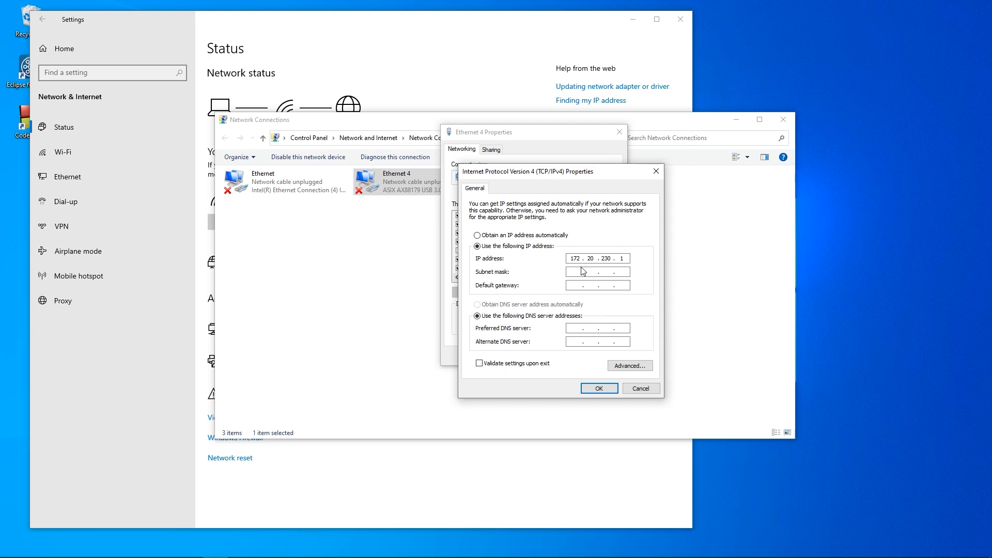
click(598, 389)
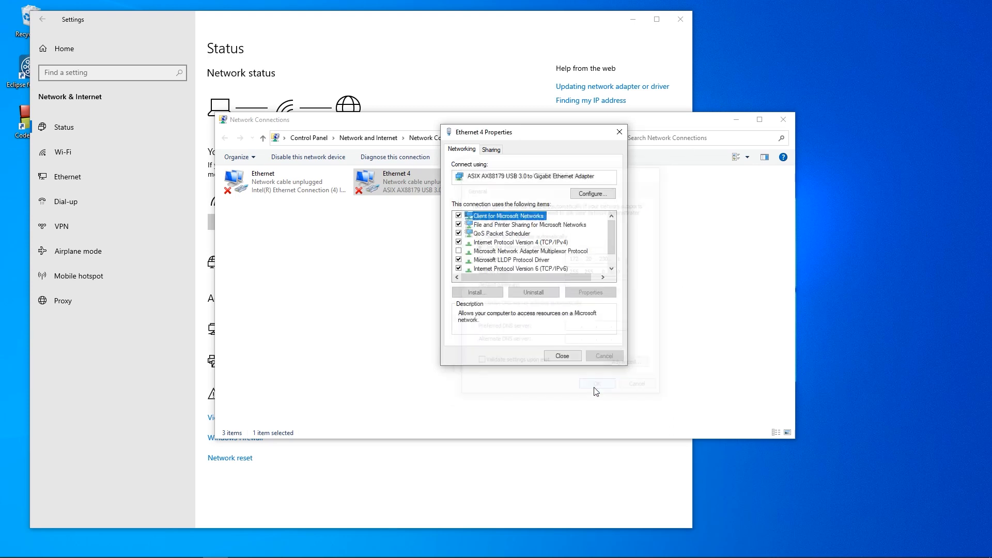
click(562, 356)
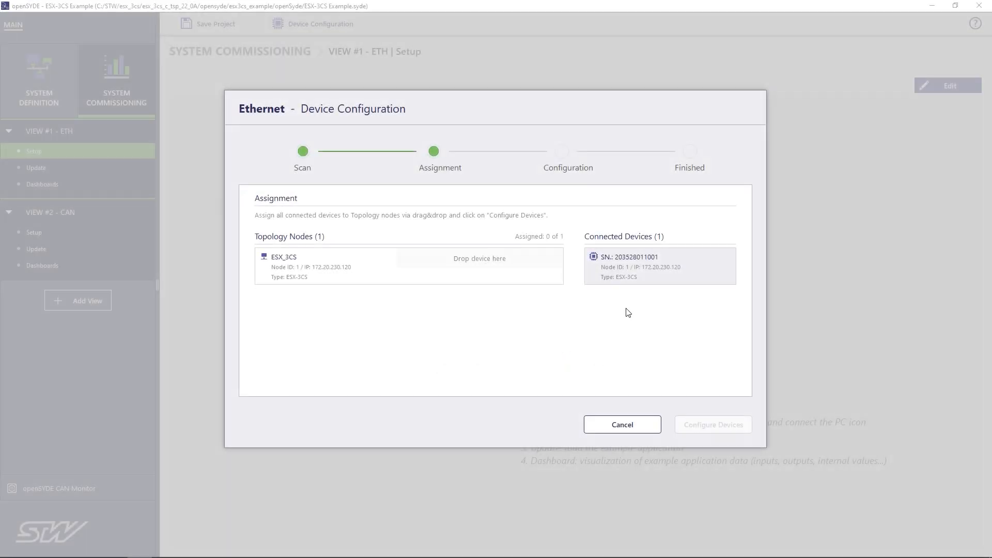
drag(631, 265, 444, 261)
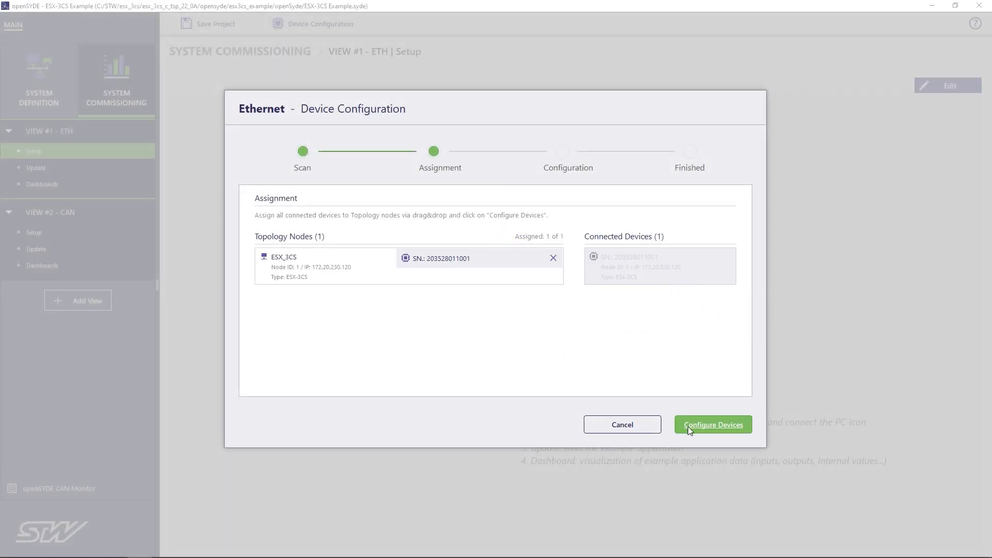
click(701, 420)
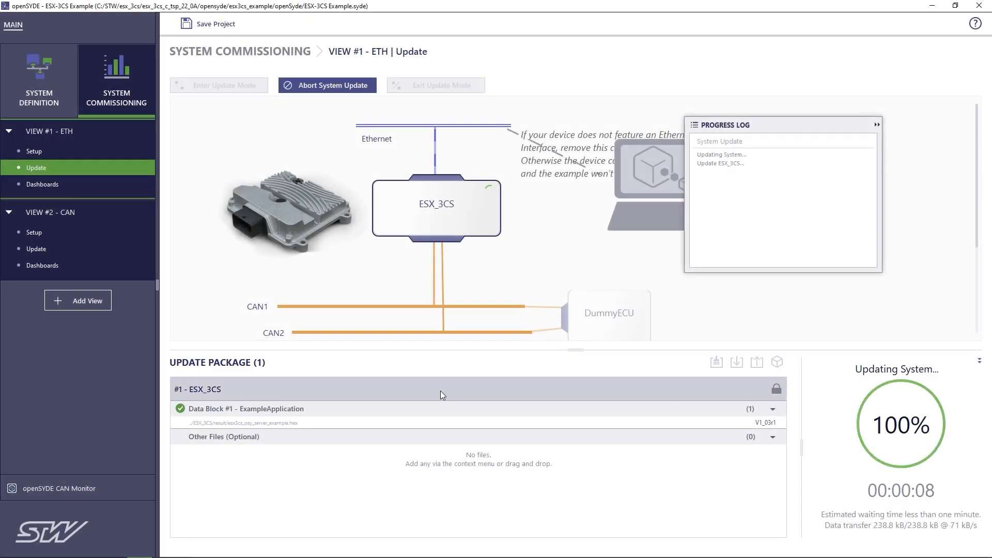